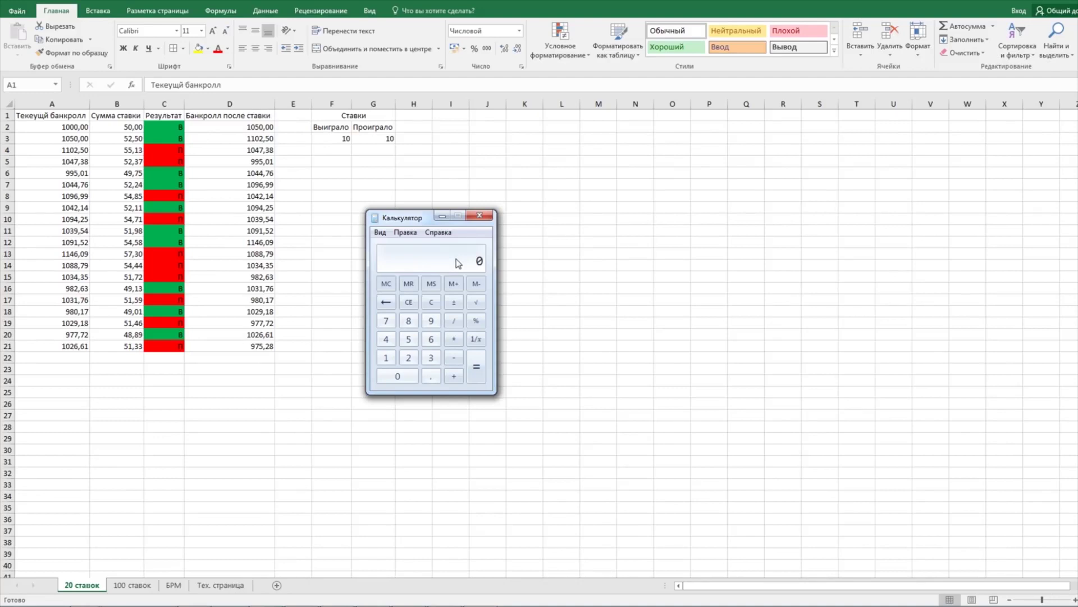
# Calculate the 5% stake on a bankroll of 1000 by multiplying 1000 by 0.05 in the calculator
pyautogui.click(386, 357)
pyautogui.click(399, 377)
pyautogui.click(400, 378)
pyautogui.click(412, 378)
pyautogui.click(453, 340)
pyautogui.click(410, 376)
pyautogui.click(431, 377)
pyautogui.click(408, 375)
pyautogui.click(408, 339)
pyautogui.click(476, 366)
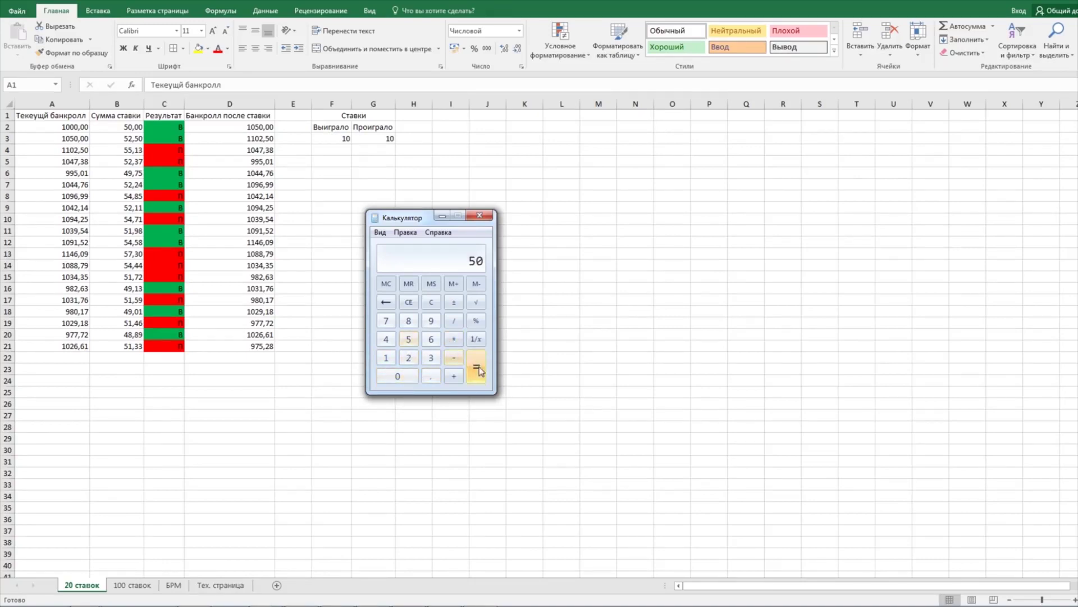
# Calculate the stake following a win by multiplying the 1050 bankroll by 0.05
pyautogui.click(386, 358)
pyautogui.click(398, 376)
pyautogui.click(408, 338)
pyautogui.click(410, 376)
pyautogui.click(454, 338)
pyautogui.click(402, 376)
pyautogui.click(430, 376)
pyautogui.click(409, 376)
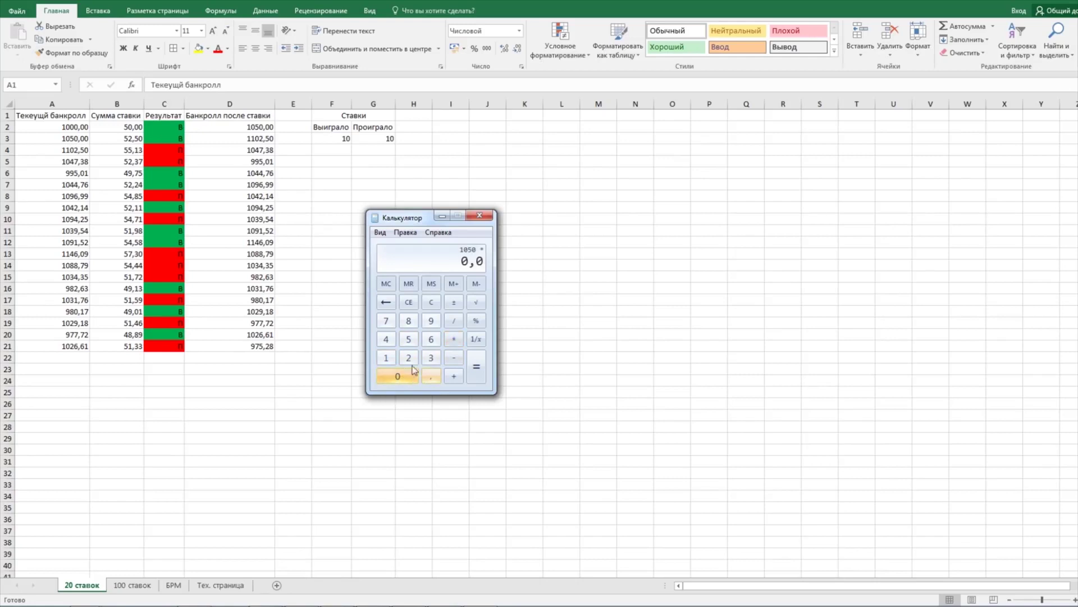
pyautogui.click(410, 340)
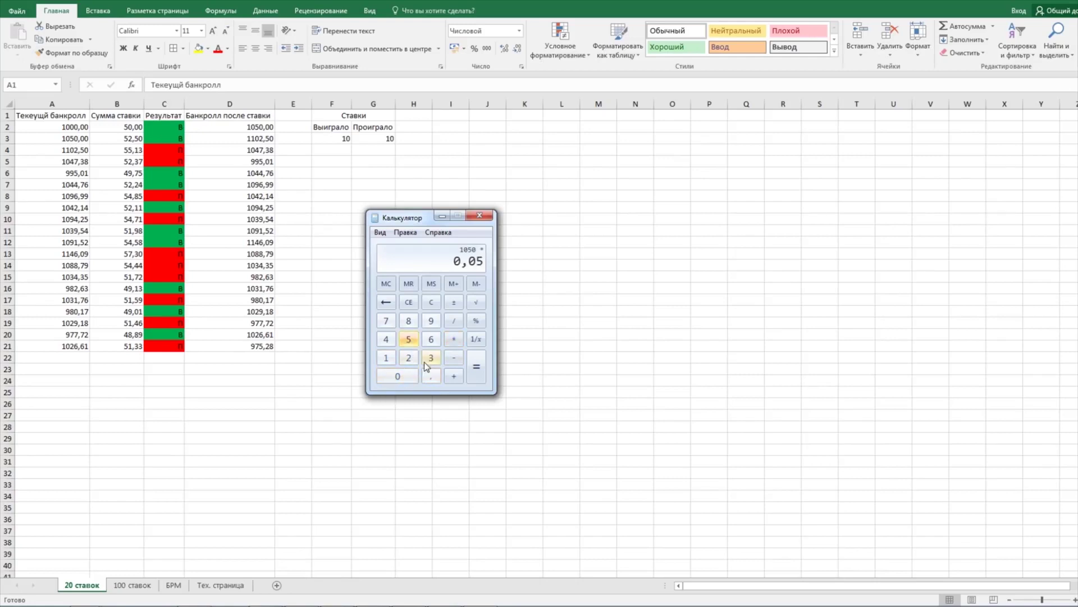
pyautogui.click(477, 379)
# Calculate the stake following a loss by multiplying the 950 bankroll by 0.05, and close the calculator
pyautogui.click(431, 321)
pyautogui.click(408, 340)
pyautogui.click(402, 376)
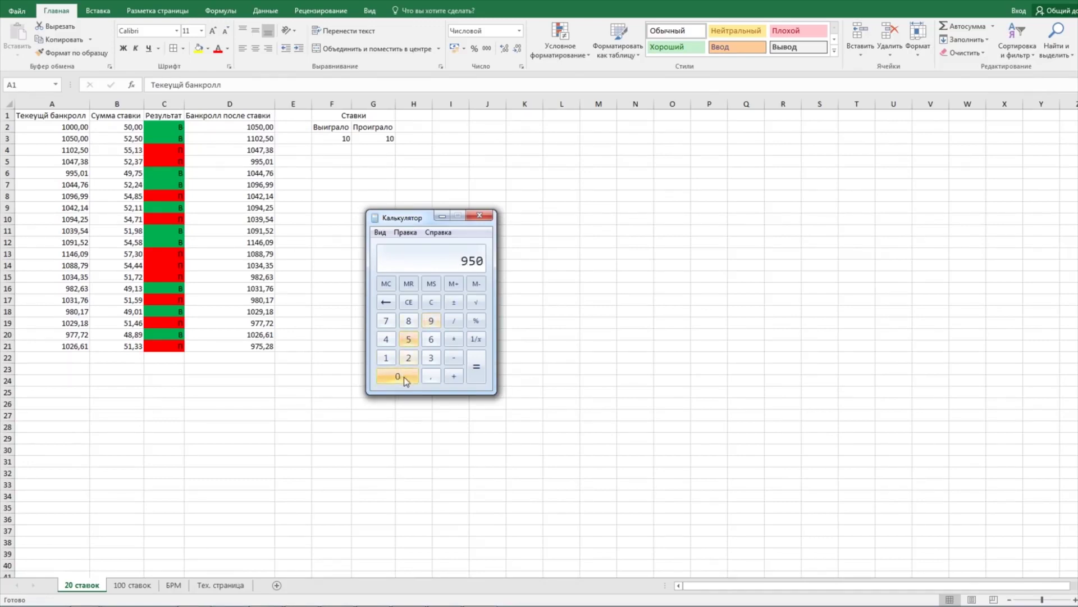
pyautogui.click(455, 339)
pyautogui.click(407, 376)
pyautogui.click(430, 377)
pyautogui.click(406, 373)
pyautogui.click(408, 339)
pyautogui.click(476, 366)
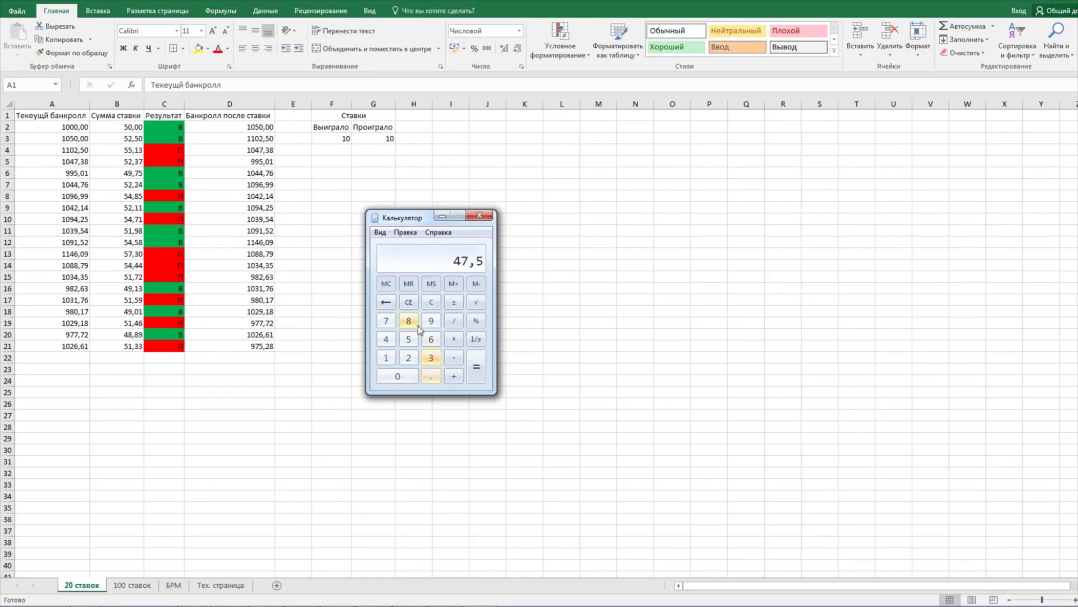
pyautogui.click(480, 216)
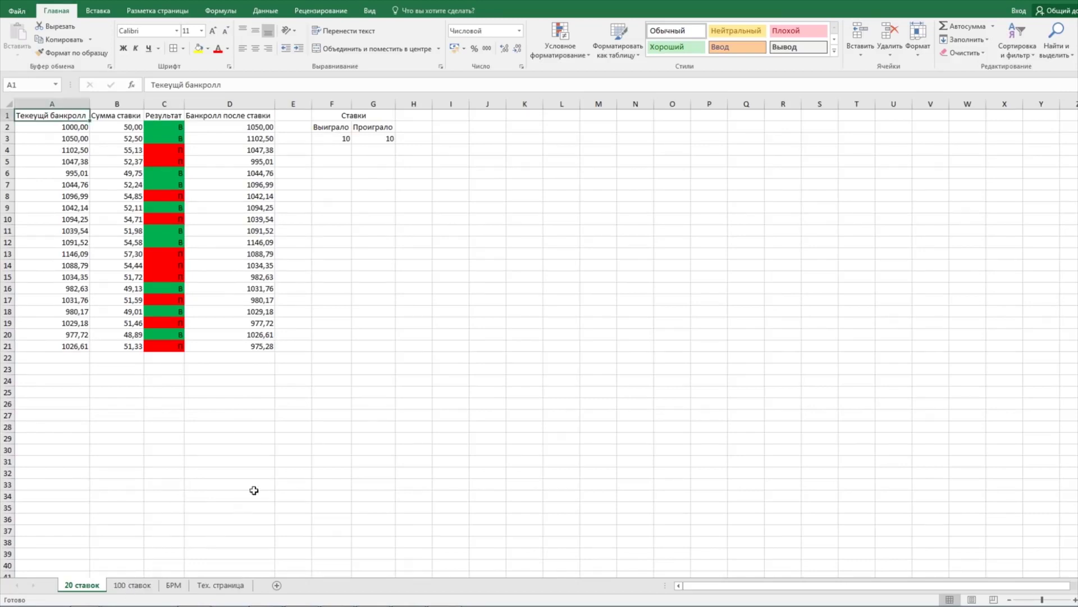
# Open the 100 ставок sheet and examine its won and lost counts and the final bankroll in row 101
pyautogui.click(139, 587)
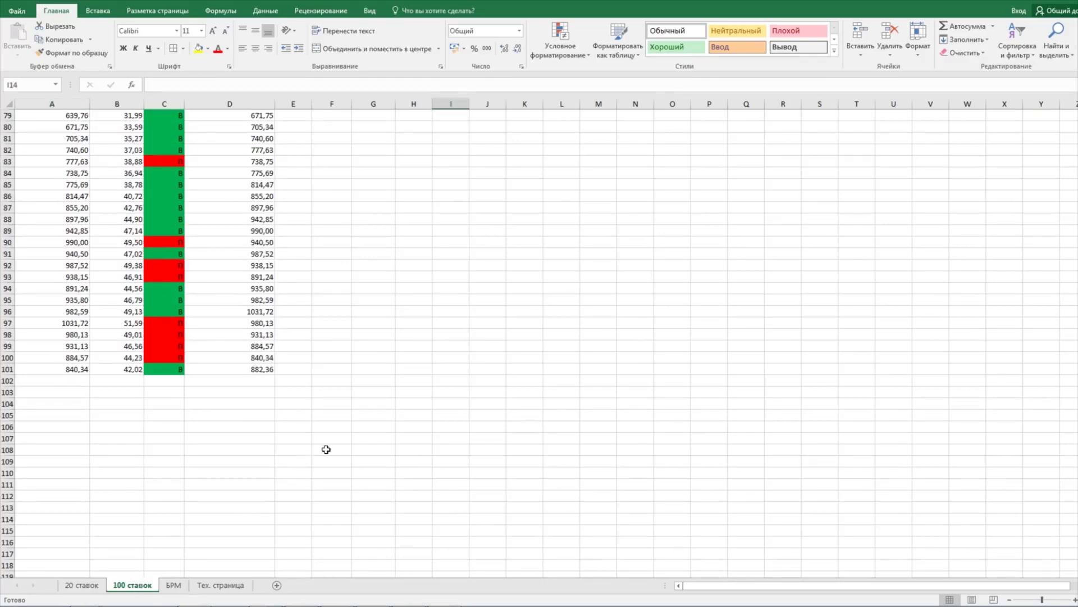
pyautogui.scroll(20, 325, 450)
pyautogui.scroll(2, 324, 450)
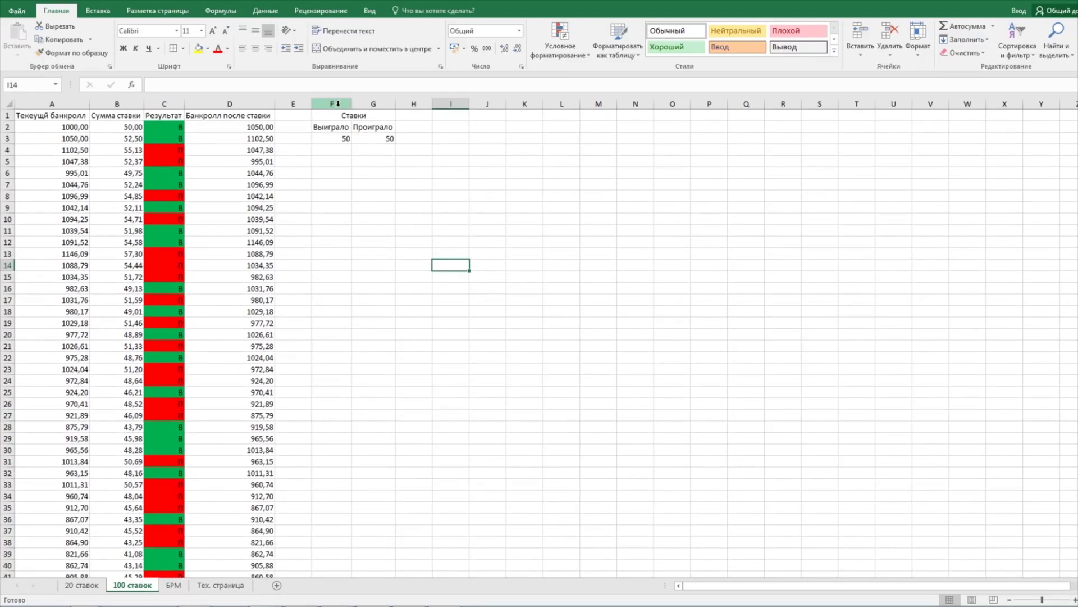
pyautogui.scroll(-20, 269, 326)
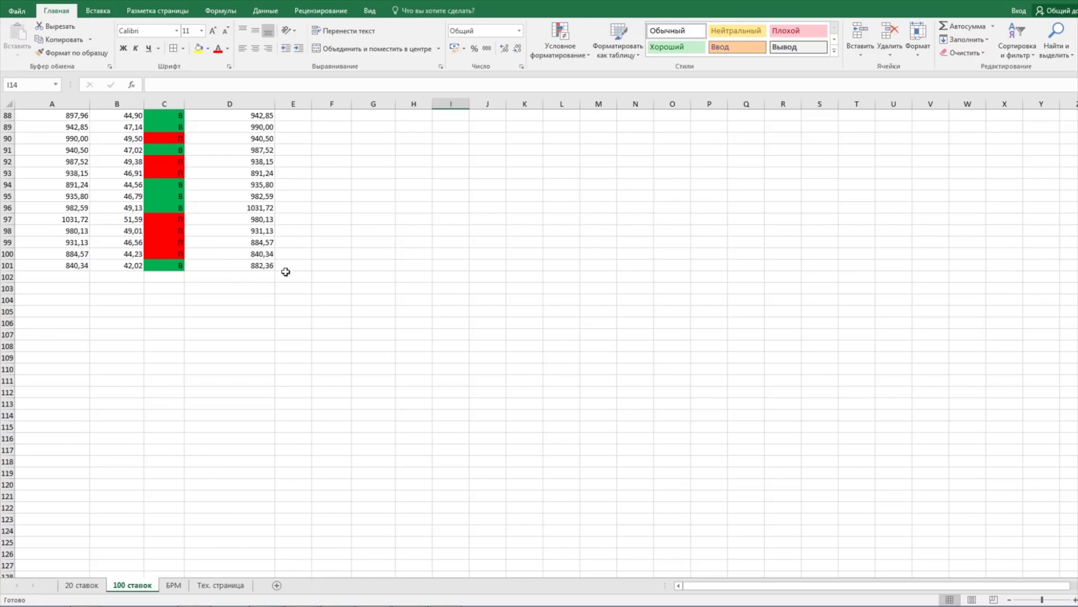
pyautogui.click(276, 274)
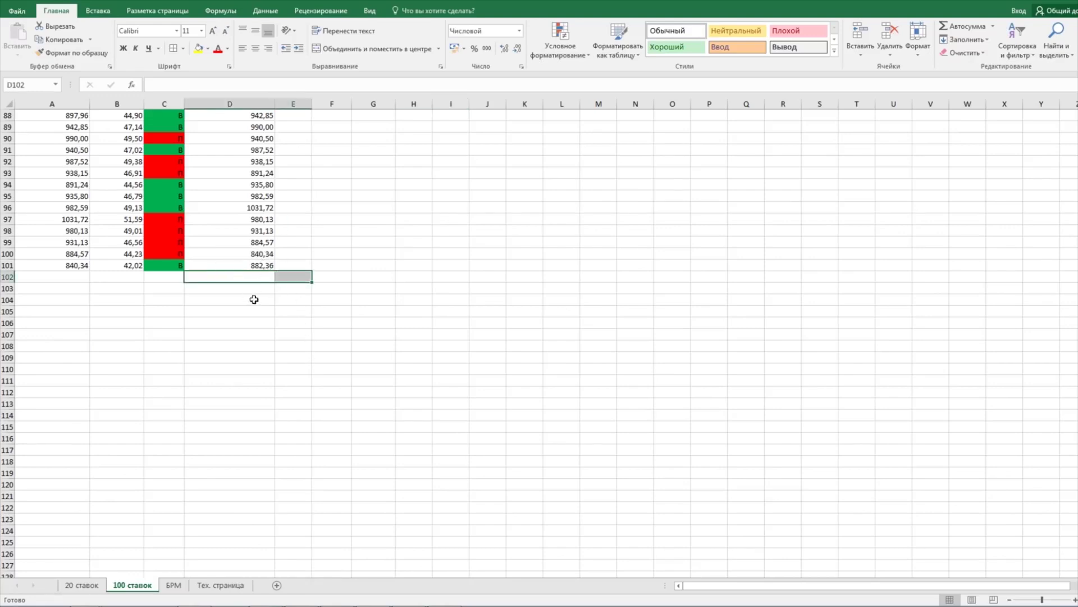
pyautogui.scroll(20, 256, 312)
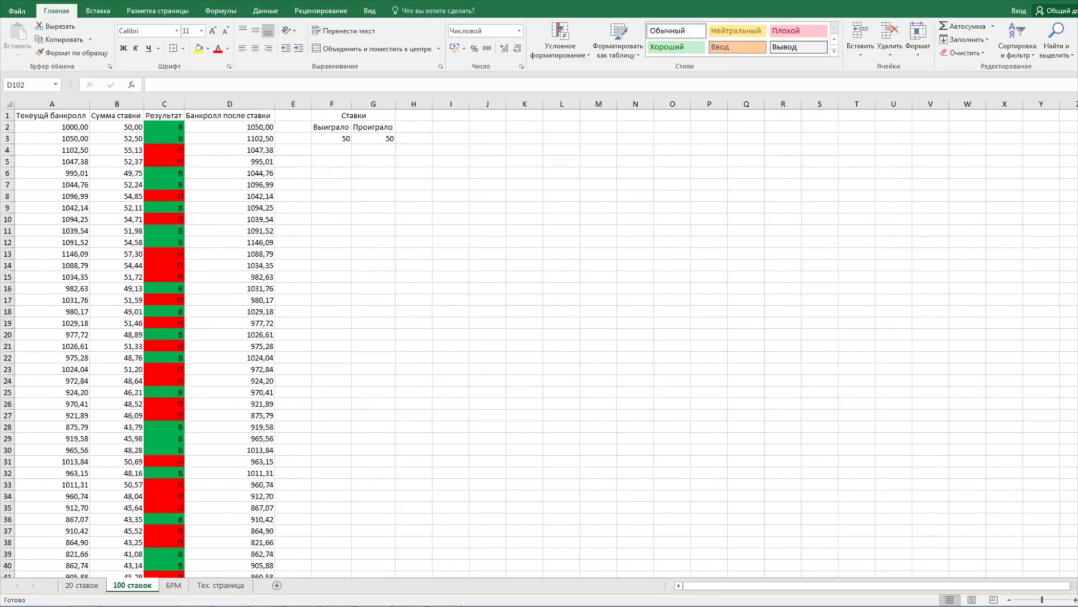
# Recalculate the random bet results repeatedly until the won and lost counts are both 50, and check the final bankroll in row 101
pyautogui.click(520, 328)
pyautogui.press('F9')
pyautogui.press('F9')
pyautogui.press('F9')
pyautogui.press('F9')
pyautogui.press('F9')
pyautogui.press('F9')
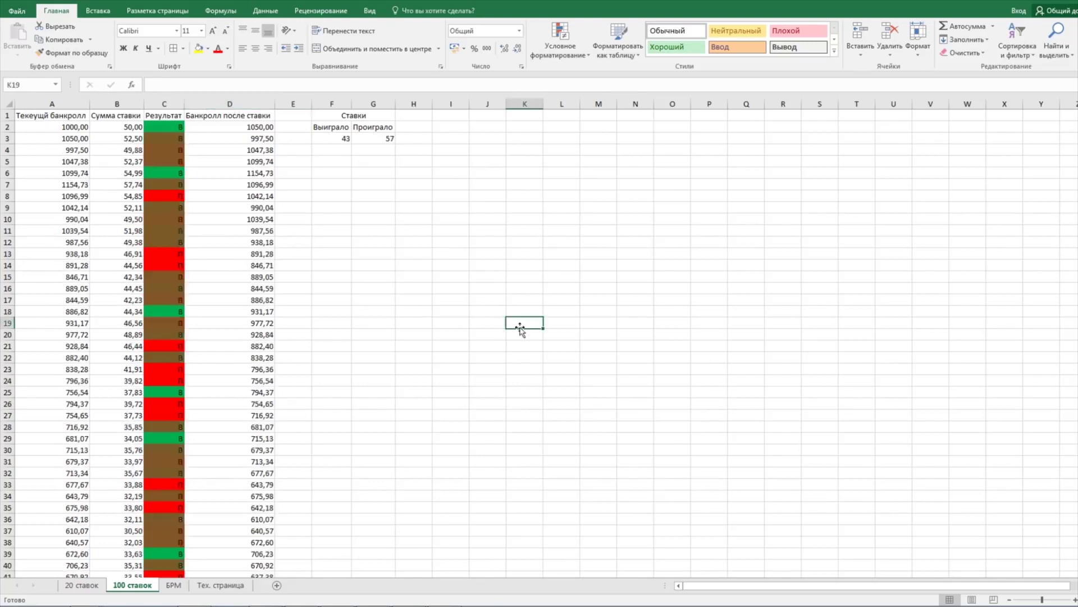
pyautogui.press('F9')
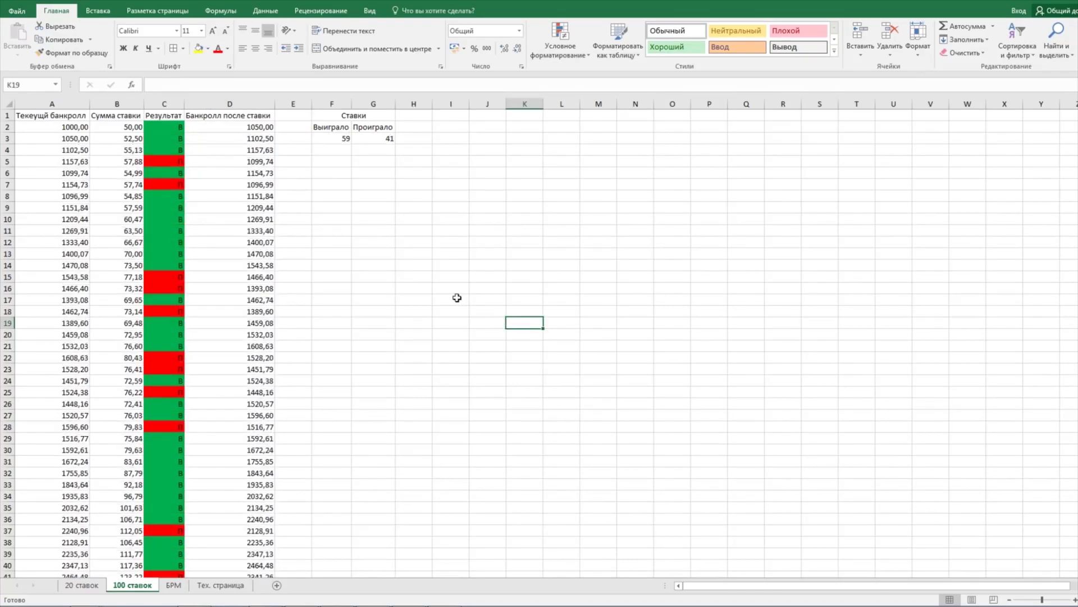
pyautogui.press('F9')
pyautogui.press('F9')
pyautogui.press('F9')
pyautogui.press('F9')
pyautogui.press('F9')
pyautogui.press('F9')
pyautogui.press('F9')
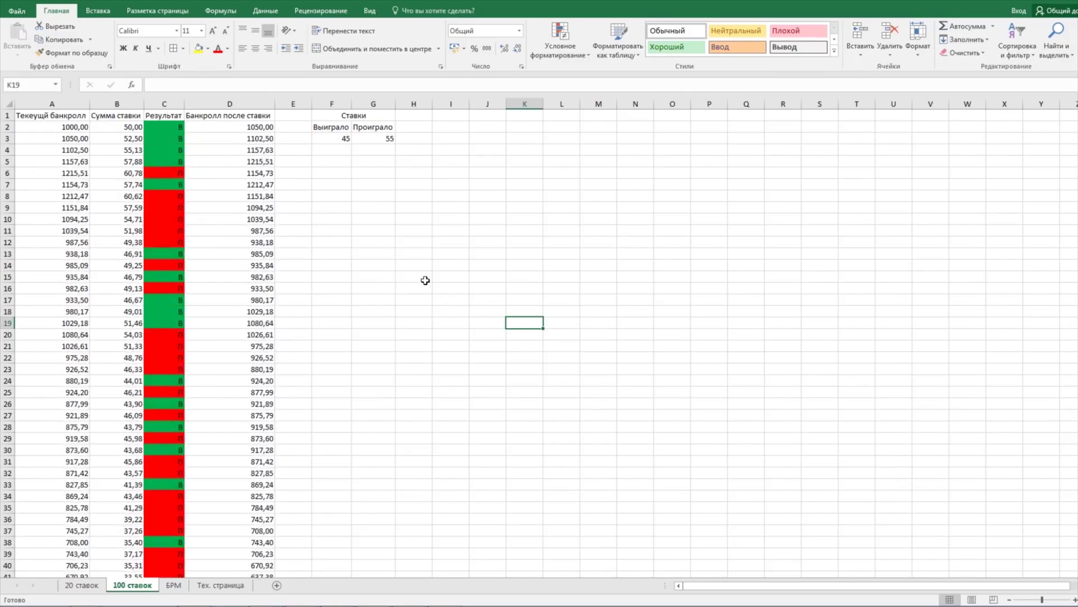
pyautogui.press('F9')
pyautogui.press('F9')
pyautogui.press('F9')
pyautogui.press('F9')
pyautogui.press('F9')
pyautogui.press('F9')
pyautogui.press('F9')
pyautogui.press('F9')
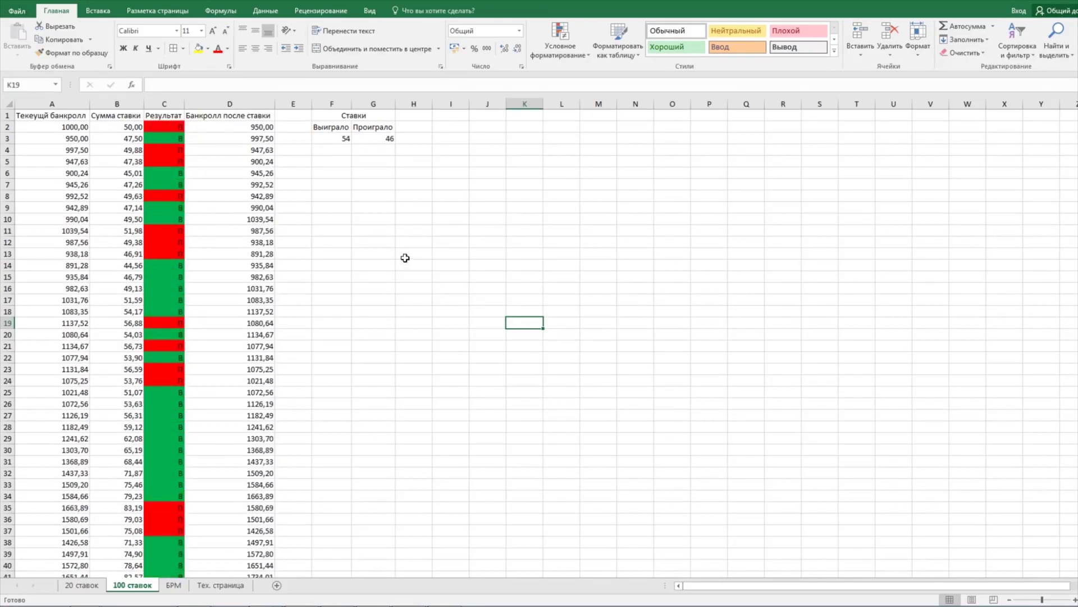
pyautogui.press('F9')
pyautogui.press('F9')
pyautogui.press('F9')
pyautogui.press('F9')
pyautogui.press('F9')
pyautogui.press('F9')
pyautogui.press('F9')
pyautogui.press('F9')
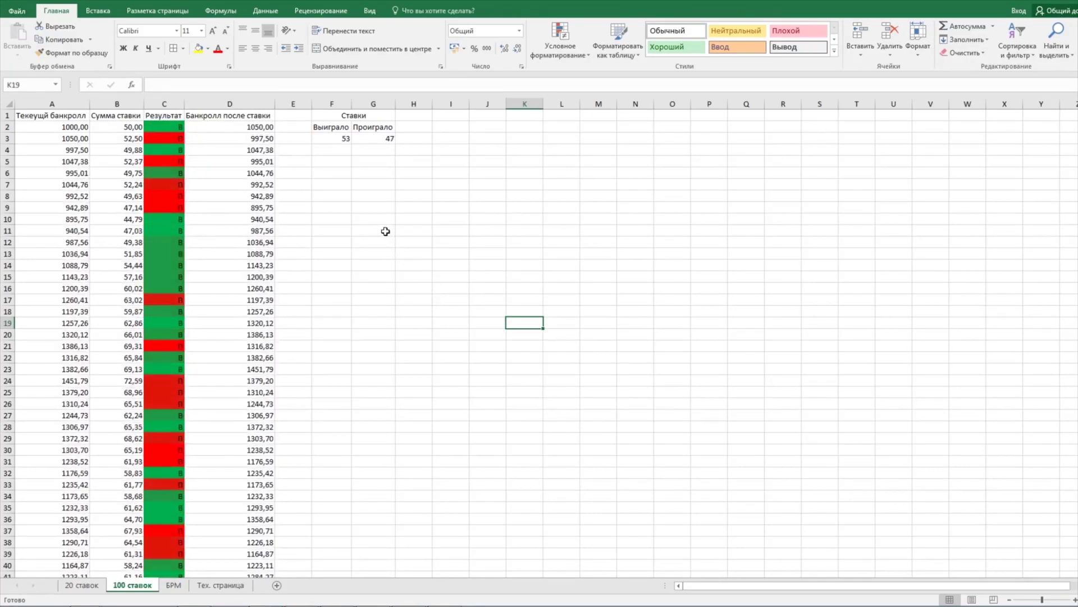
pyautogui.press('F9')
pyautogui.press('F9')
pyautogui.press('F9')
pyautogui.press('F9')
pyautogui.press('F9')
pyautogui.press('F9')
pyautogui.press('F9')
pyautogui.press('F9')
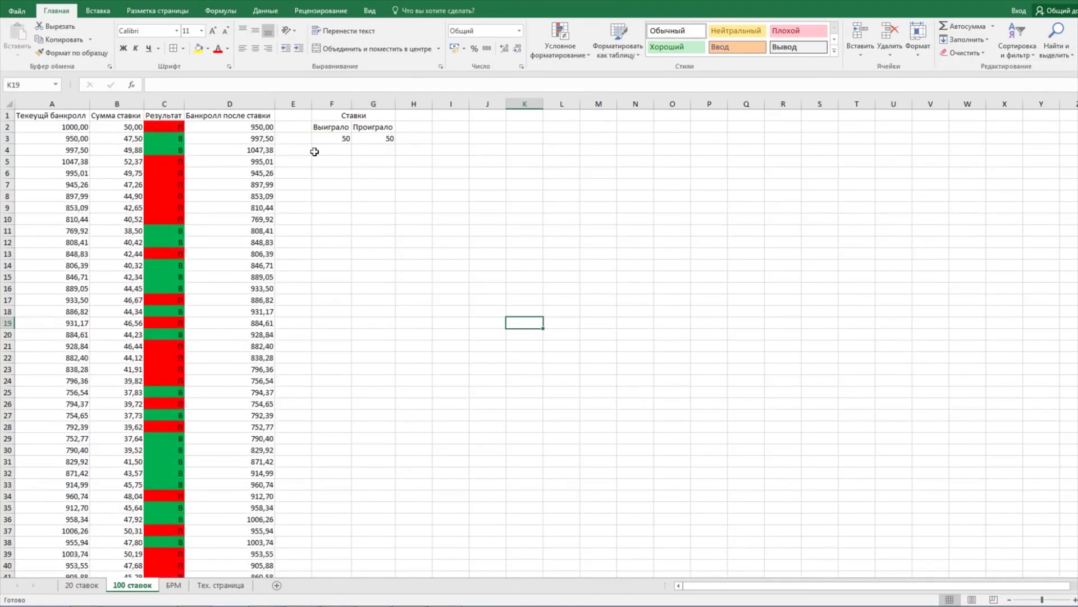
pyautogui.scroll(-20, 313, 344)
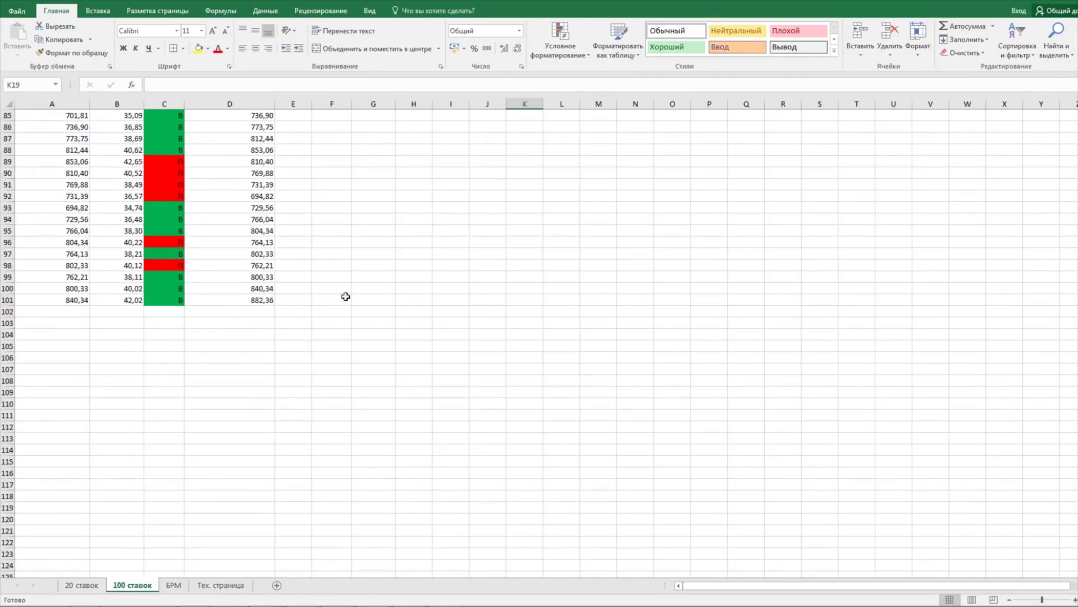
pyautogui.scroll(6, 353, 281)
pyautogui.scroll(20, 362, 265)
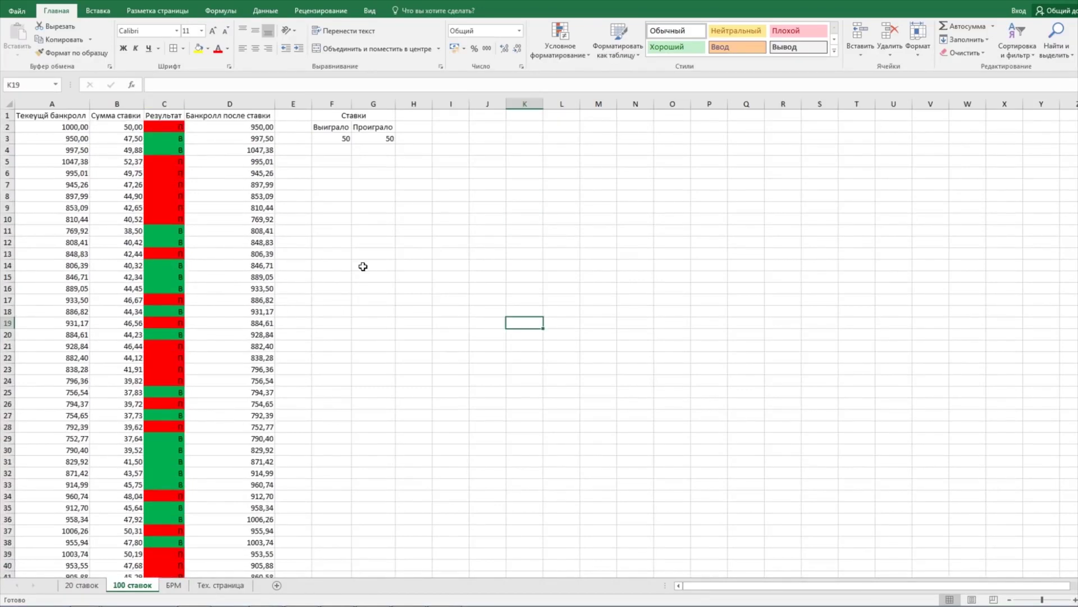
# Generate another random series with 50 won and 50 lost bets, and compare its final bankroll in D101
pyautogui.press('F9')
pyautogui.press('F9')
pyautogui.press('F9')
pyautogui.press('F9')
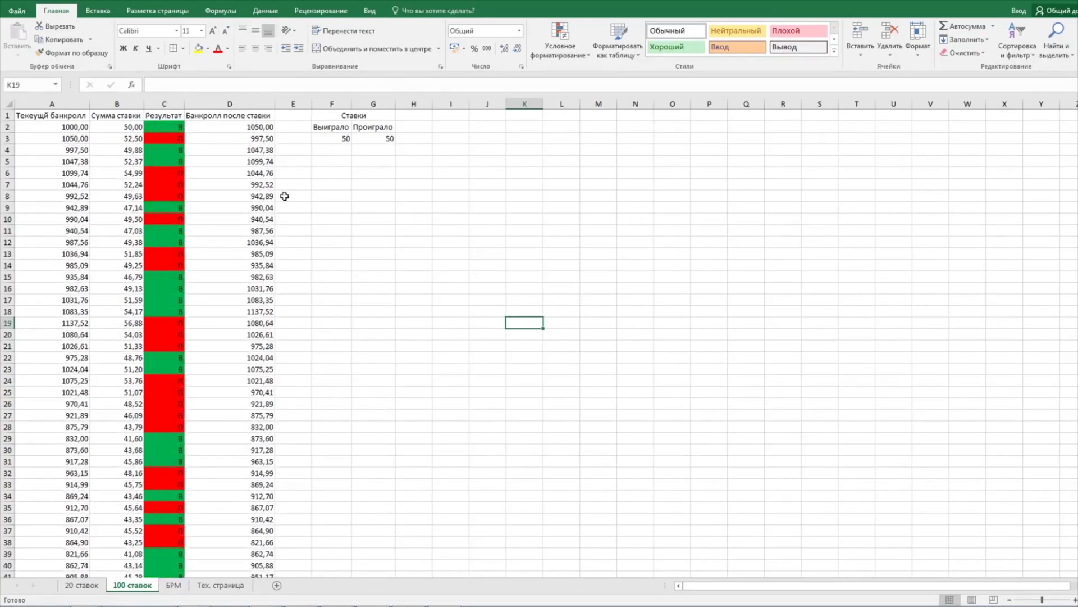
pyautogui.scroll(-4, 237, 246)
pyautogui.scroll(-20, 237, 245)
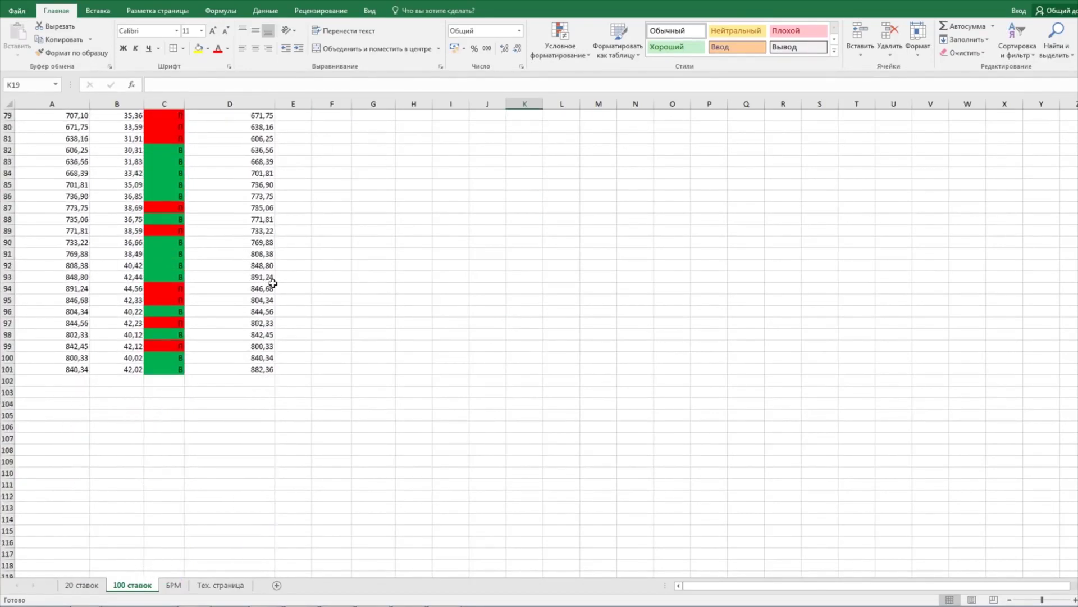
pyautogui.scroll(20, 357, 175)
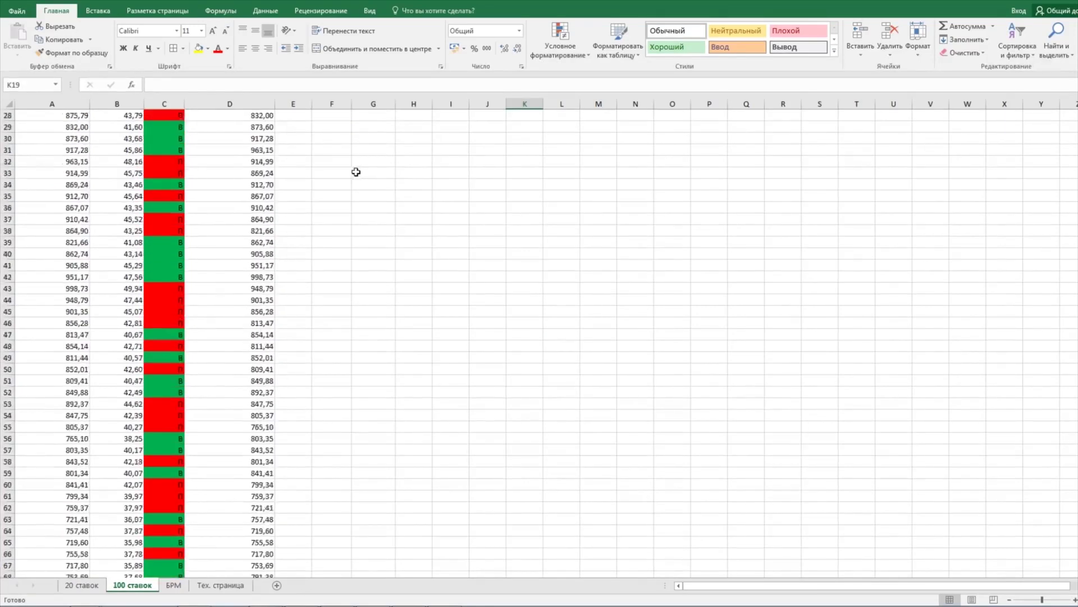
pyautogui.scroll(1, 362, 179)
# Recalculate the sheet once more until a different 50/50 series comes up, and inspect the bankroll after its last bet
pyautogui.press('F9')
pyautogui.press('F9')
pyautogui.press('F9')
pyautogui.press('F9')
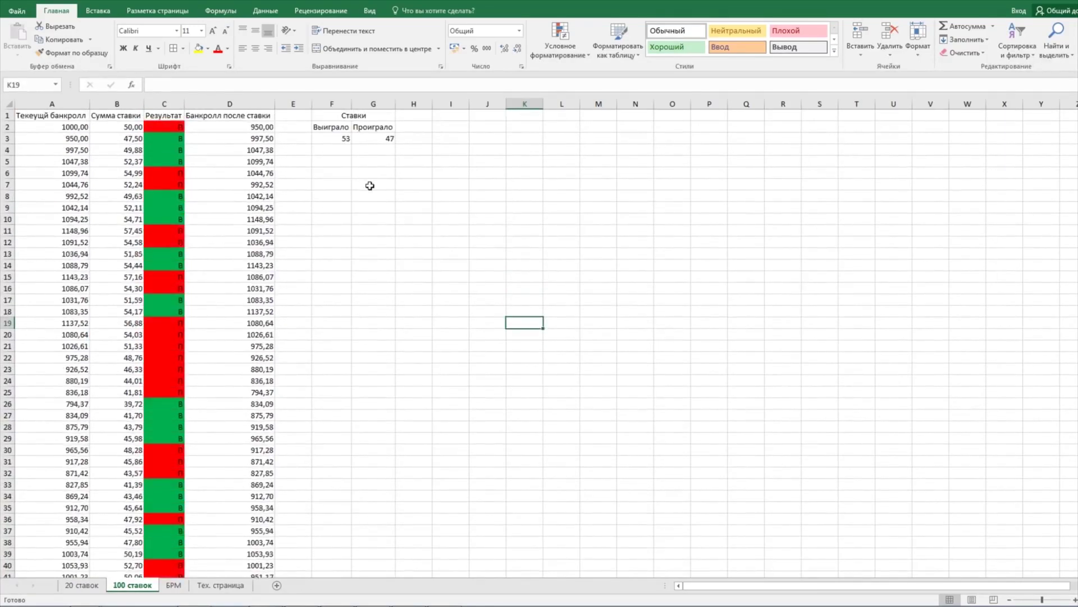
pyautogui.press('F9')
pyautogui.press('F9')
pyautogui.press('F9')
pyautogui.press('F9')
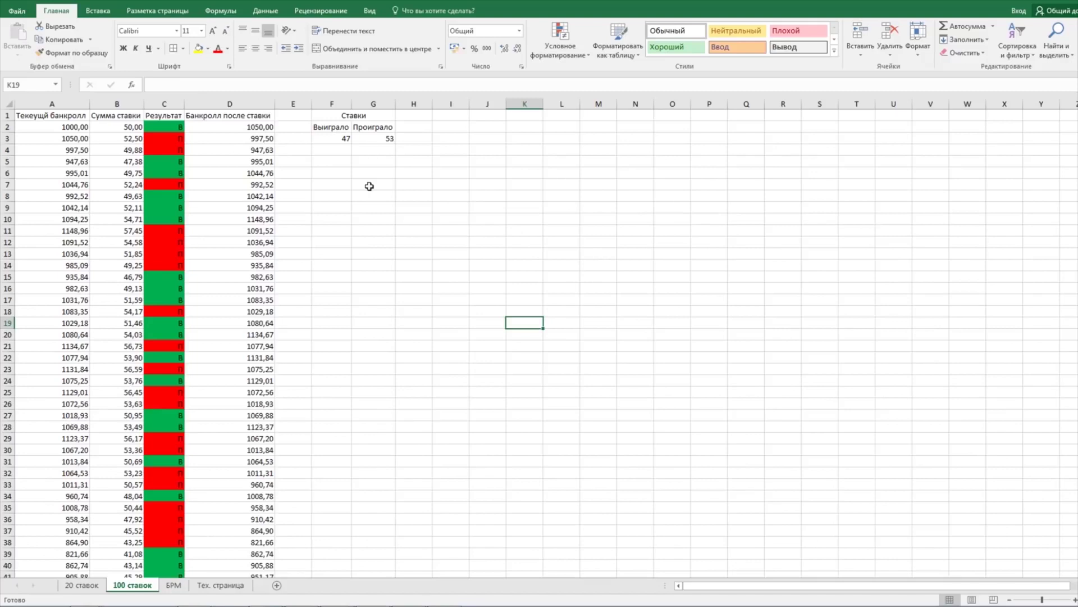
pyautogui.press('F9')
pyautogui.press('F9')
pyautogui.press('F9')
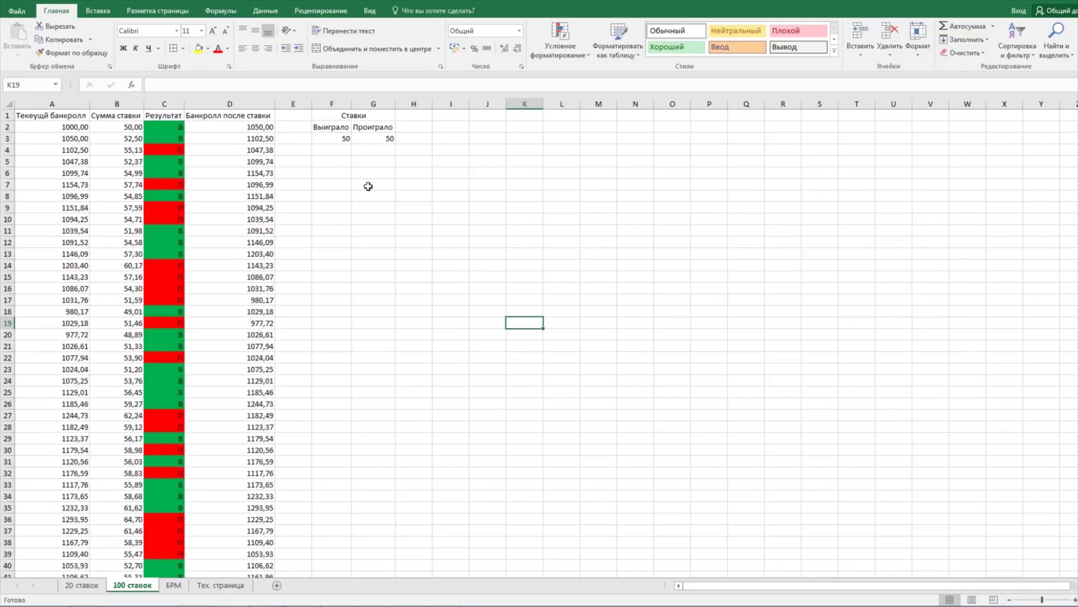
pyautogui.scroll(-20, 326, 238)
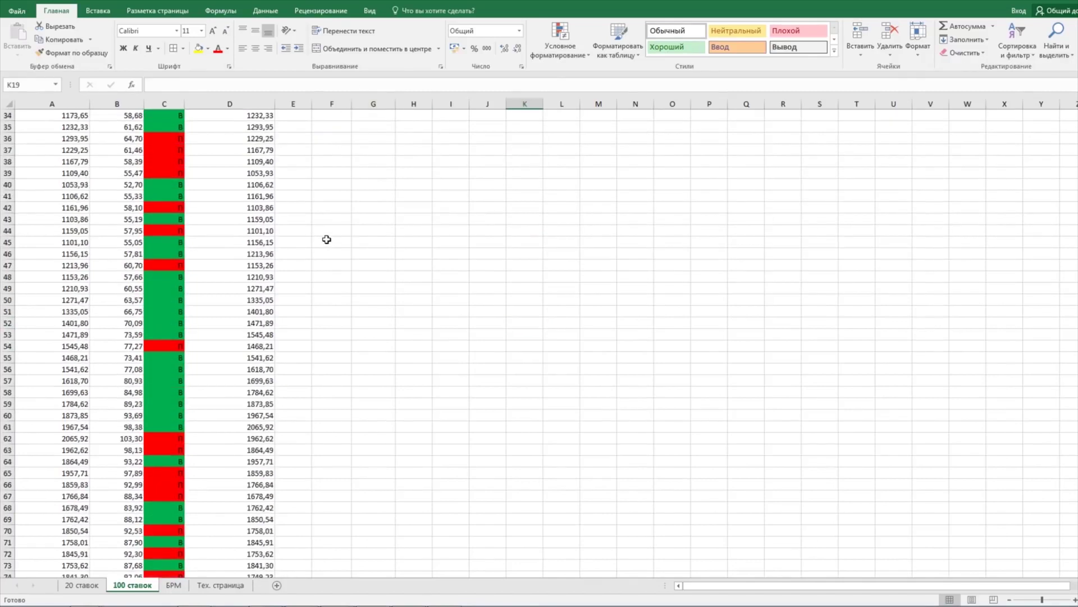
pyautogui.scroll(-4, 327, 239)
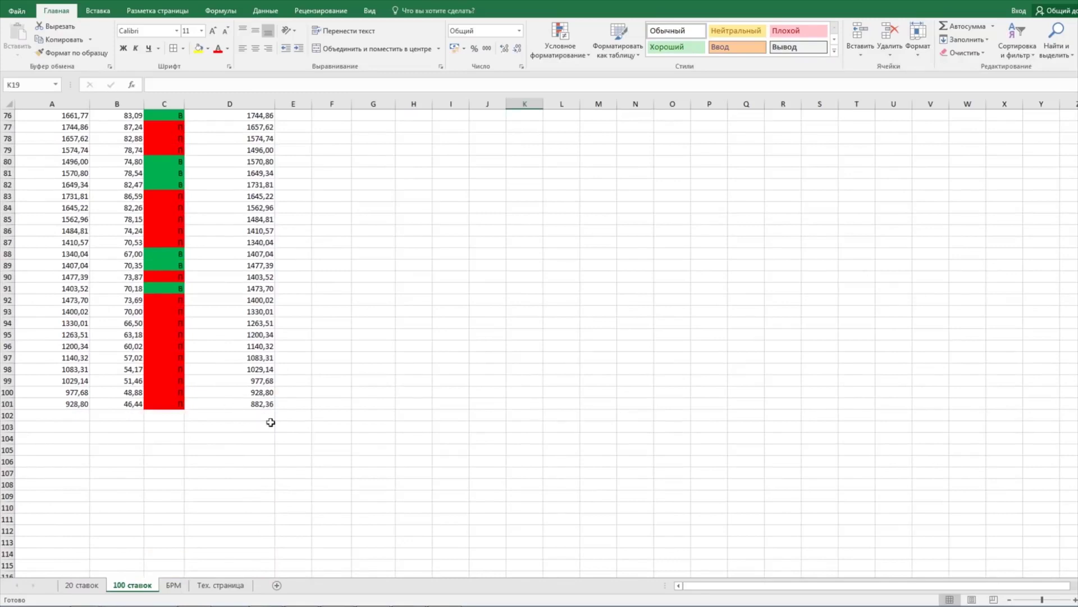
pyautogui.scroll(20, 501, 322)
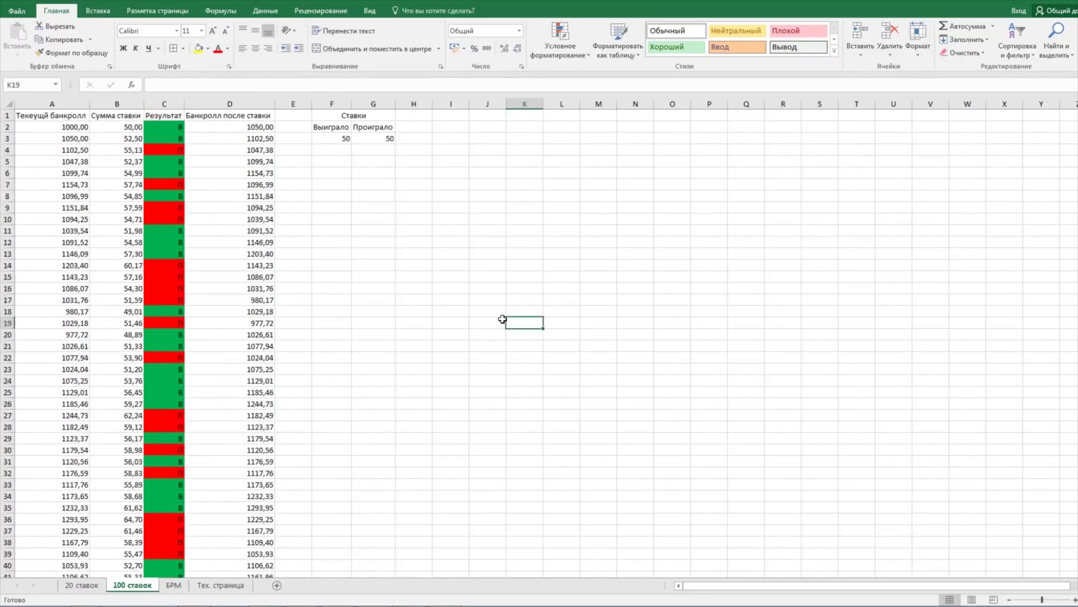